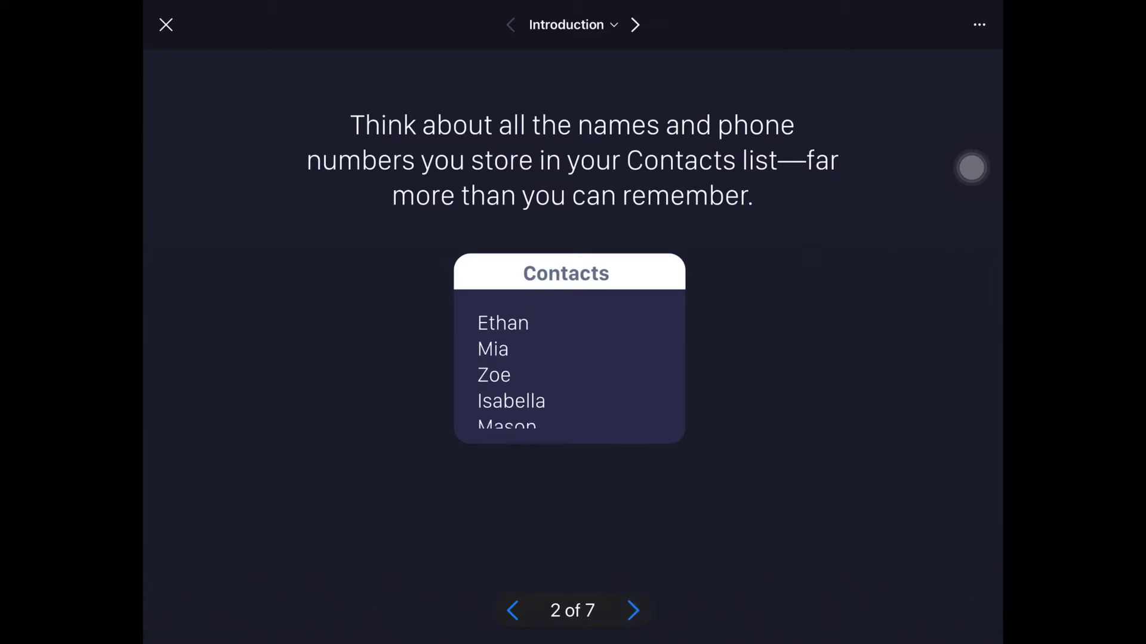
Advance the introduction to slide 4 of 7 on creating variables with var.
{"action": "left_click", "coordinate": [633, 611]}
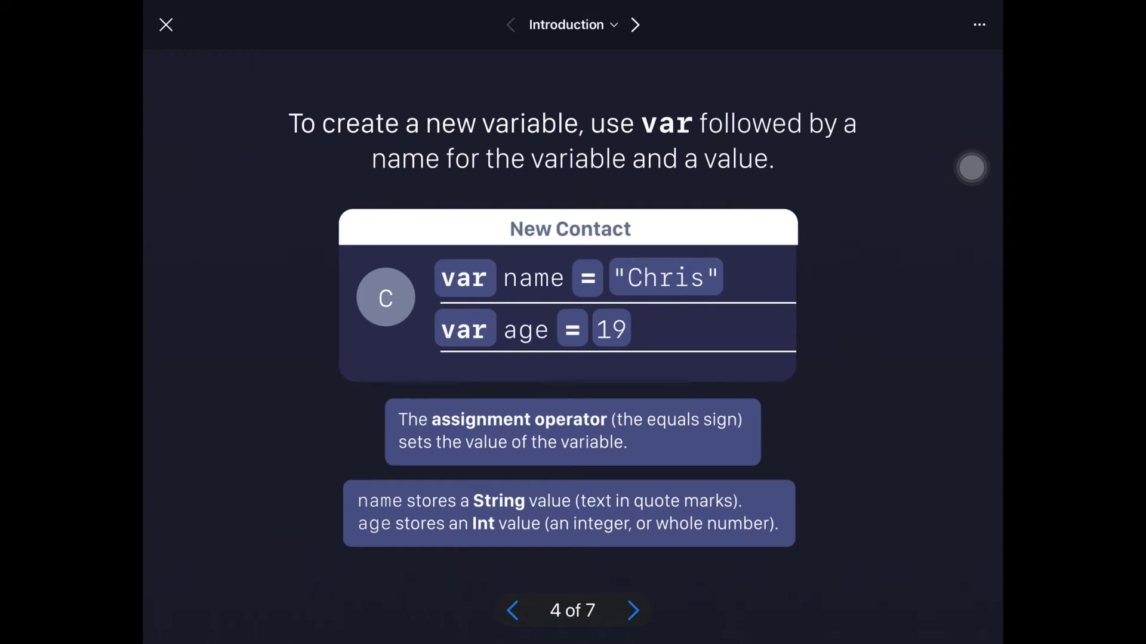
Advance past the reassigning-values slide to slide 5 of 7 on variable types.
{"action": "left_click", "coordinate": [632, 611]}
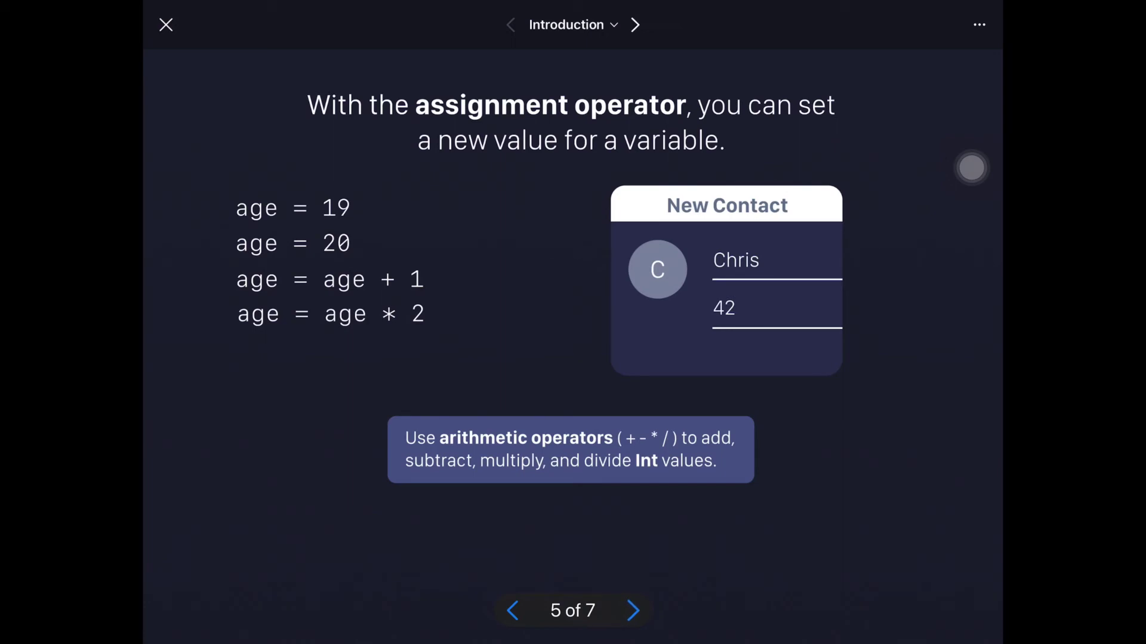
{"action": "left_click", "coordinate": [633, 611]}
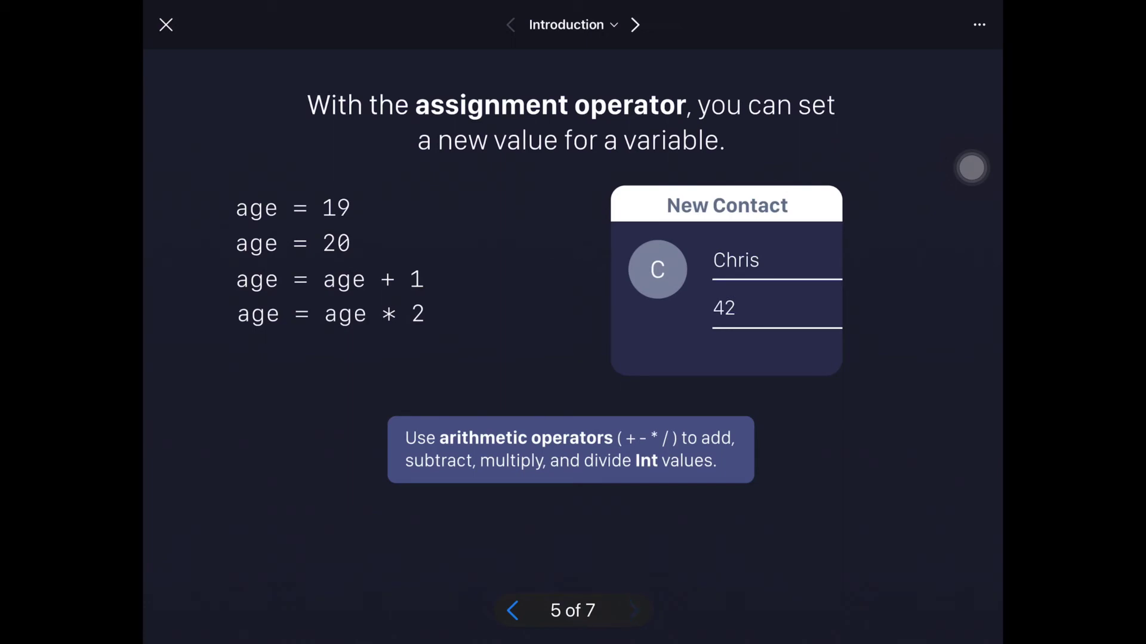